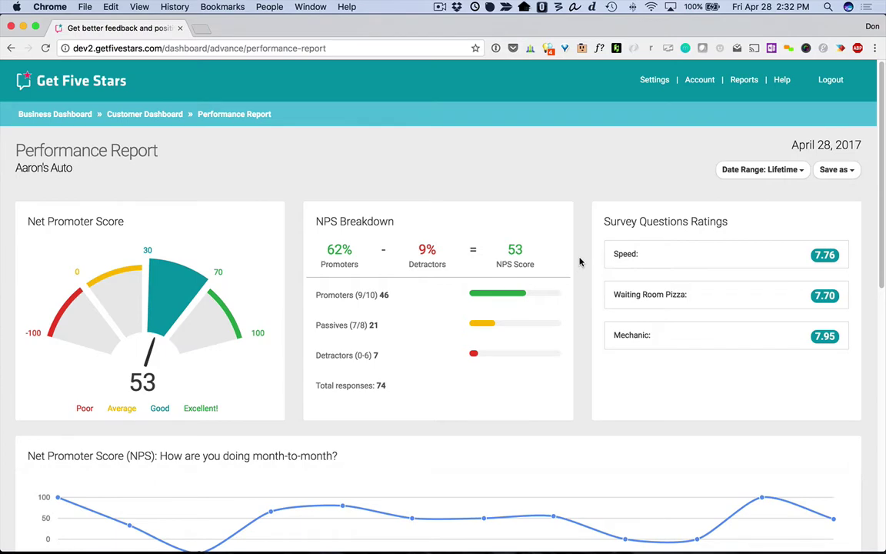
- Scroll down to the Feedback Process stats: 99 requests, 59 opened, 74 feedbacks, 24 review clicks
scroll(580, 262, down, 1)
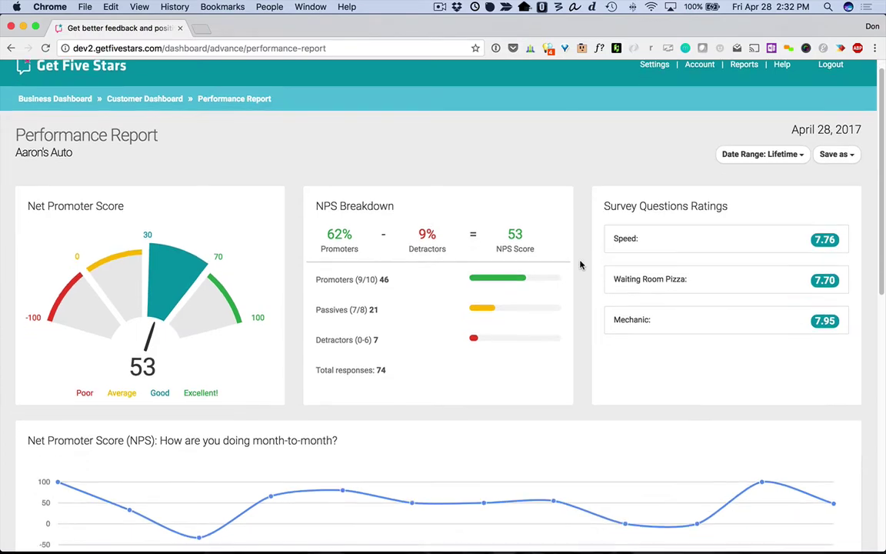
scroll(580, 263, down, 2)
scroll(580, 265, down, 2)
scroll(579, 268, down, 1)
scroll(579, 269, down, 1)
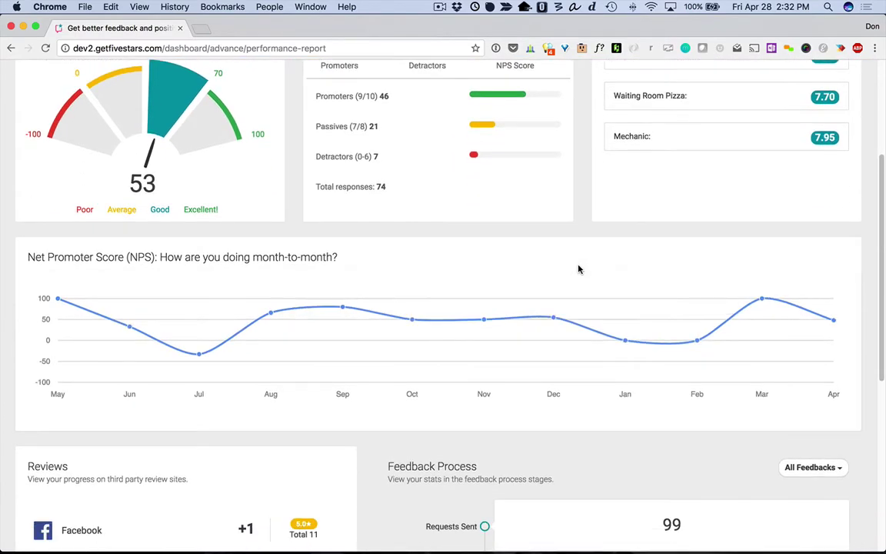
scroll(579, 269, down, 1)
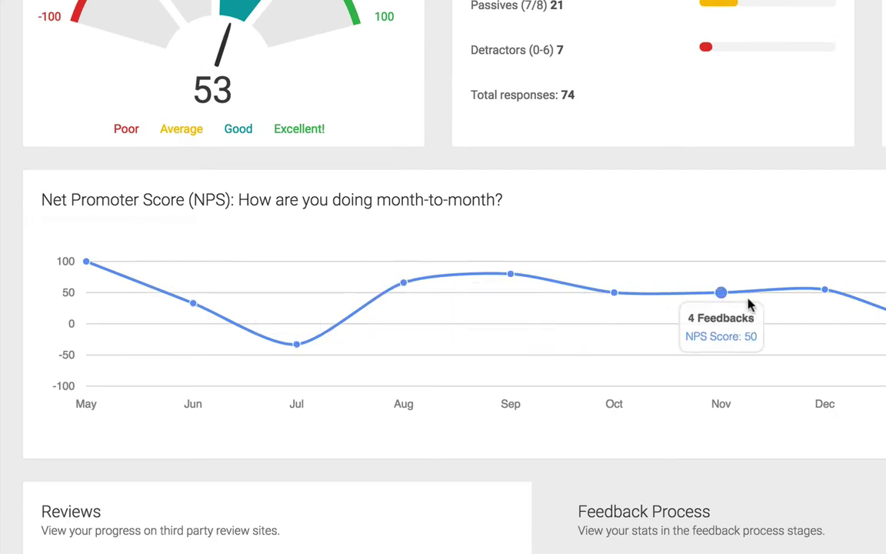
mouse_move(484, 318)
scroll(661, 340, down, 6)
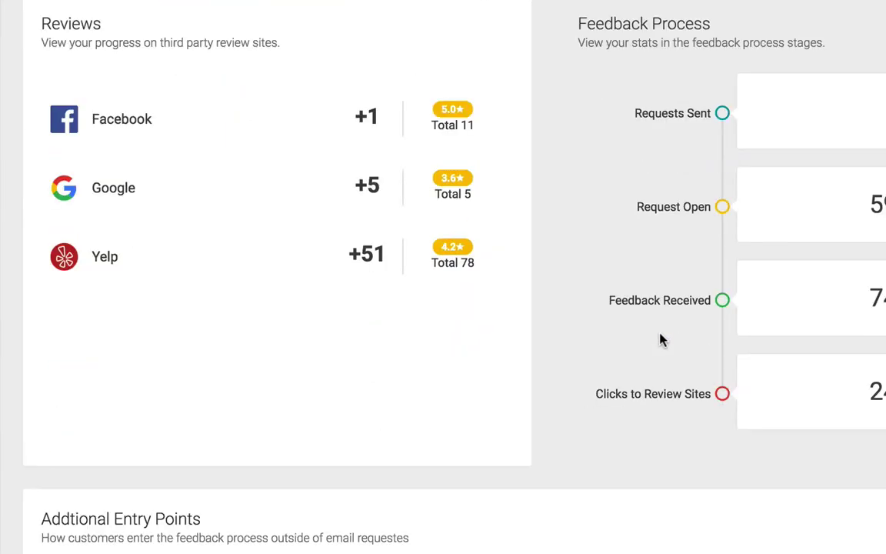
scroll(662, 340, up, 1)
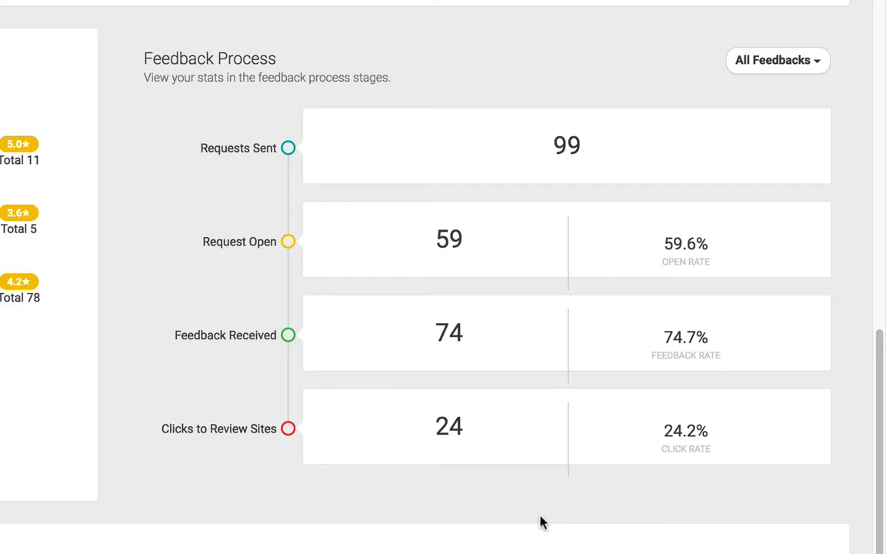
click(818, 63)
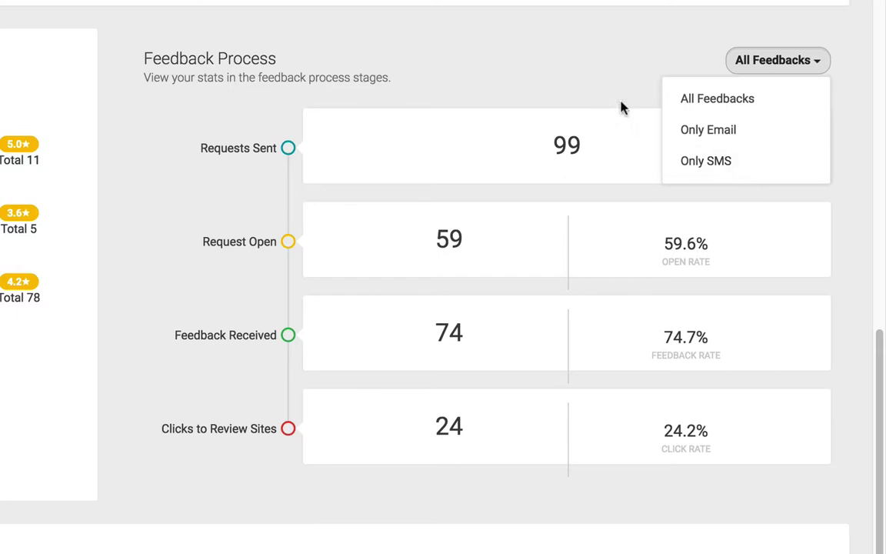
click(707, 163)
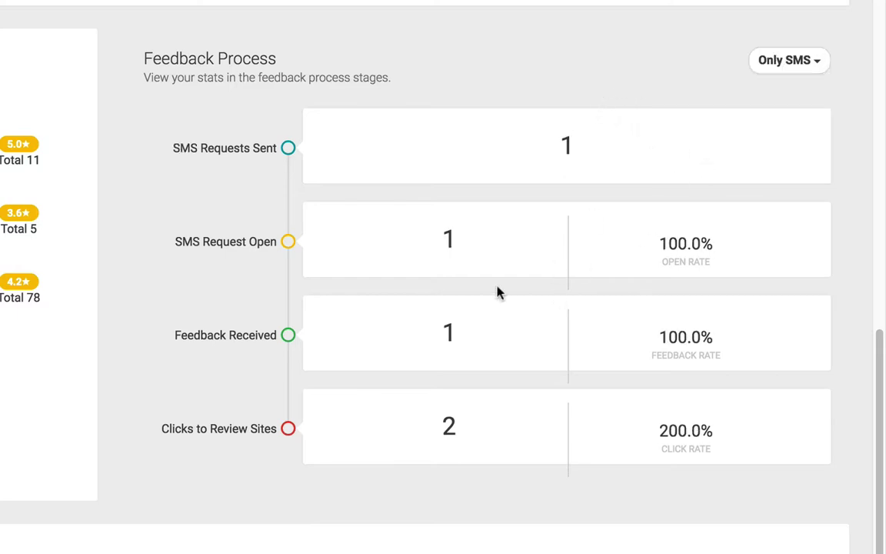
click(813, 65)
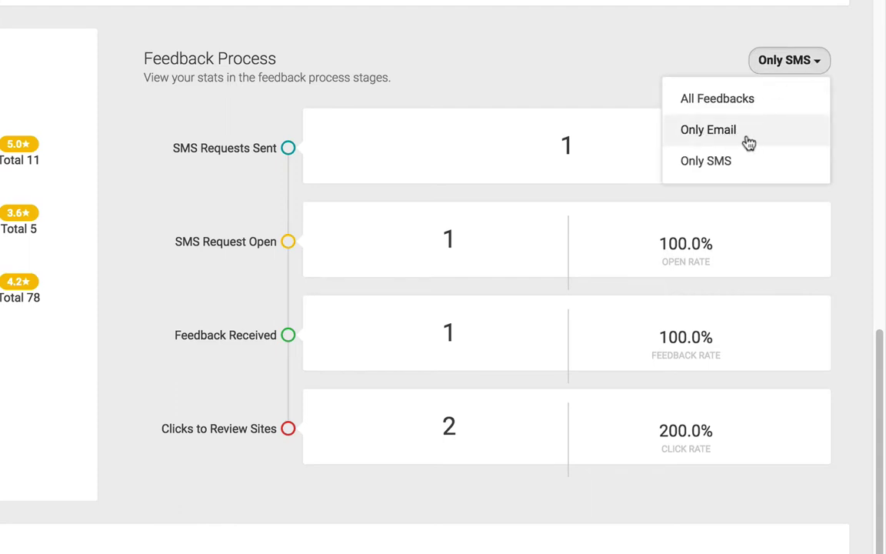
click(742, 103)
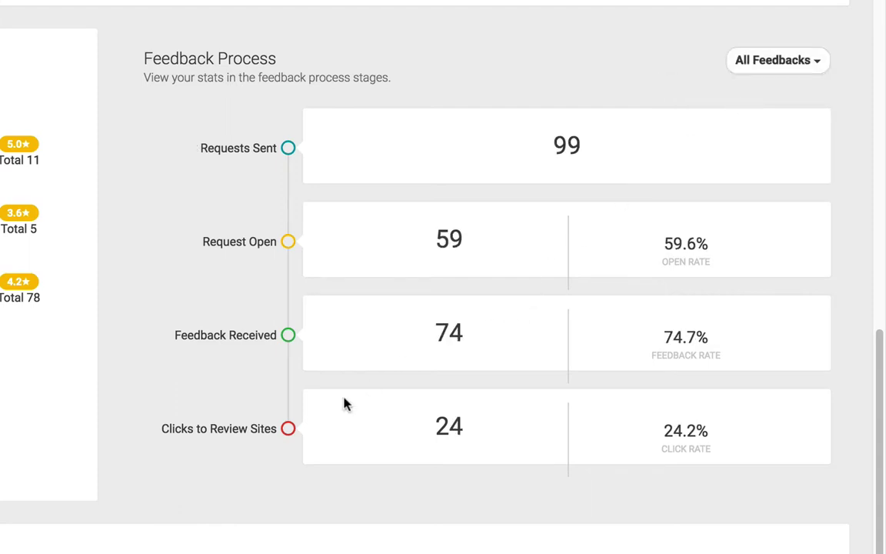
scroll(283, 438, down, 1)
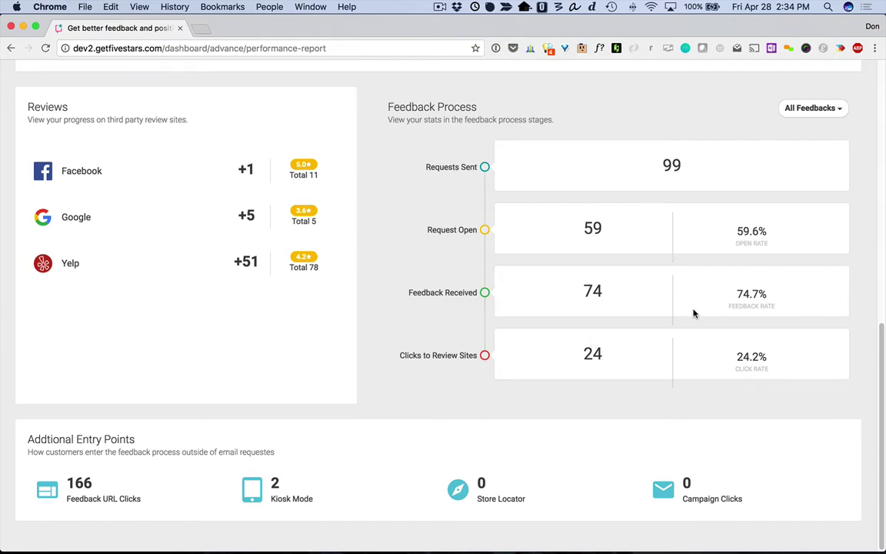
- Return to the top and switch the report's Date Range to Custom Date Range
scroll(641, 304, up, 5)
scroll(641, 306, up, 5)
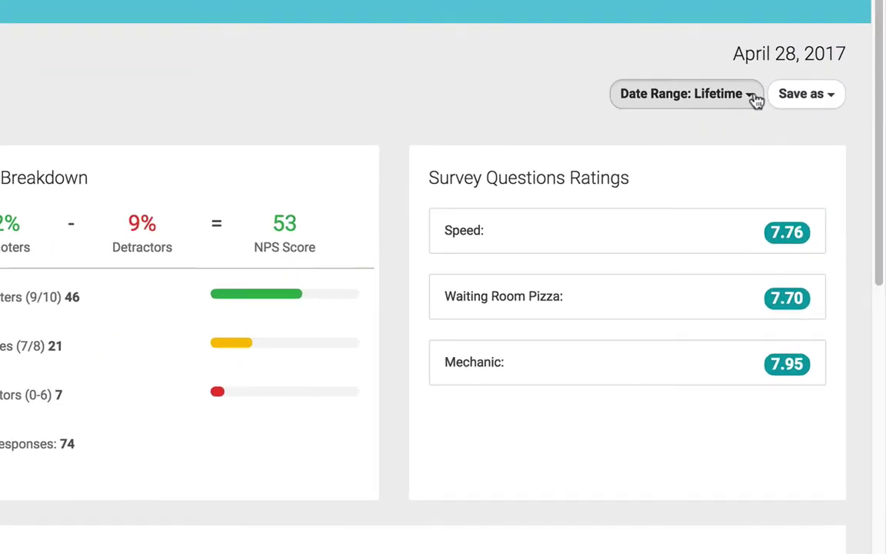
click(803, 170)
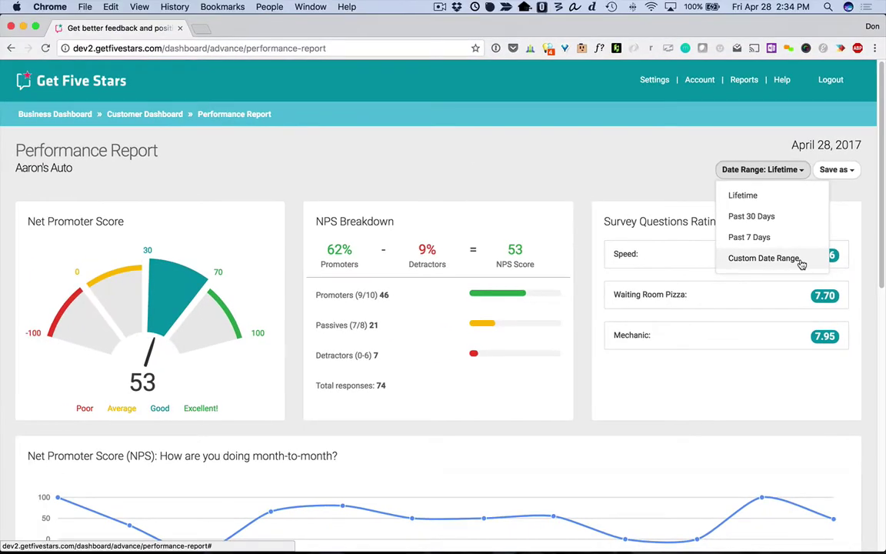
click(800, 263)
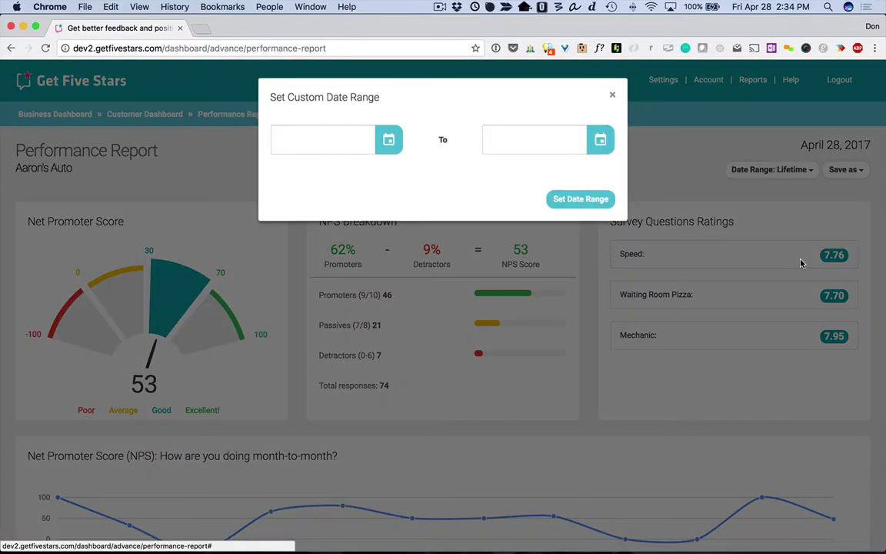
- Set the custom range From 06/01/2016 To 06/30/2016 using the two calendars
click(381, 143)
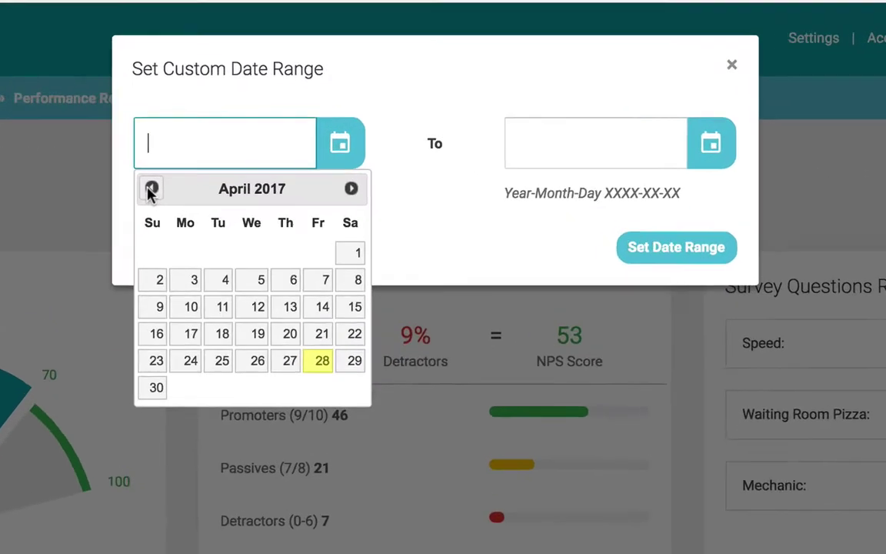
triple_click(107, 197)
click(107, 197)
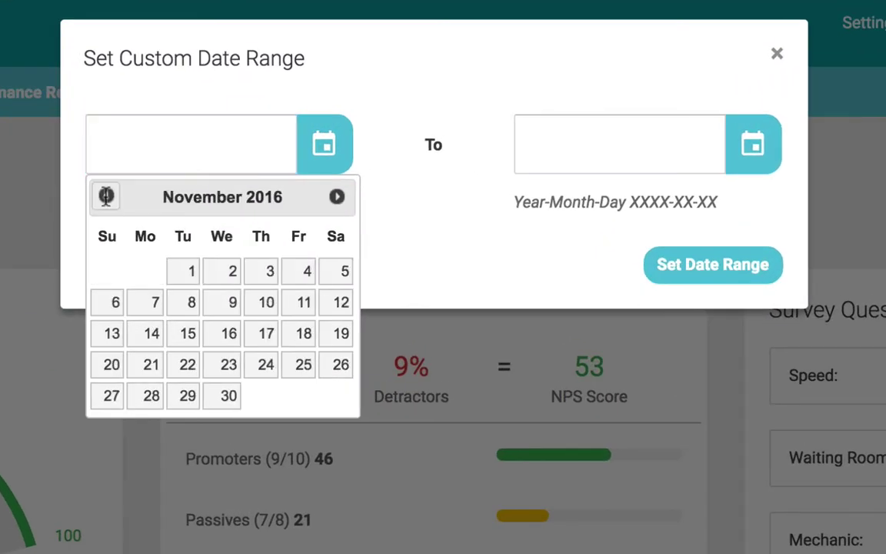
triple_click(107, 197)
click(107, 197)
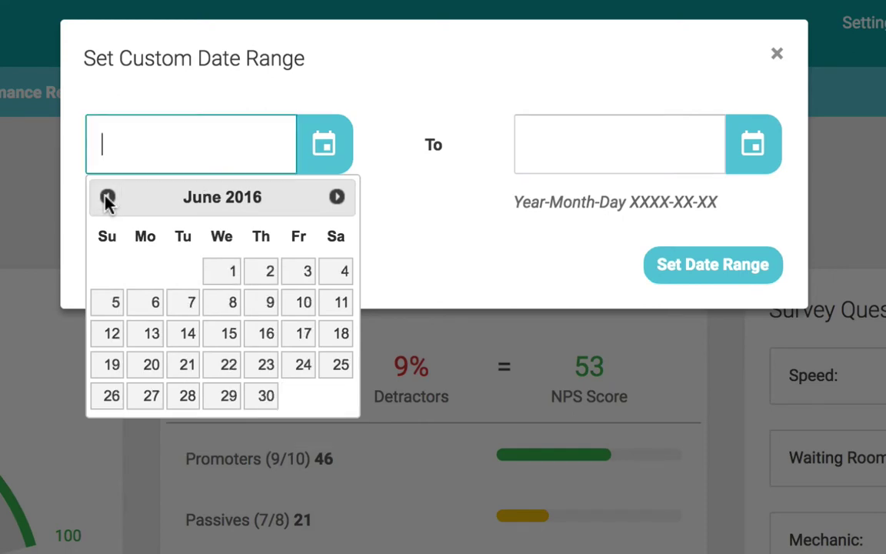
click(236, 267)
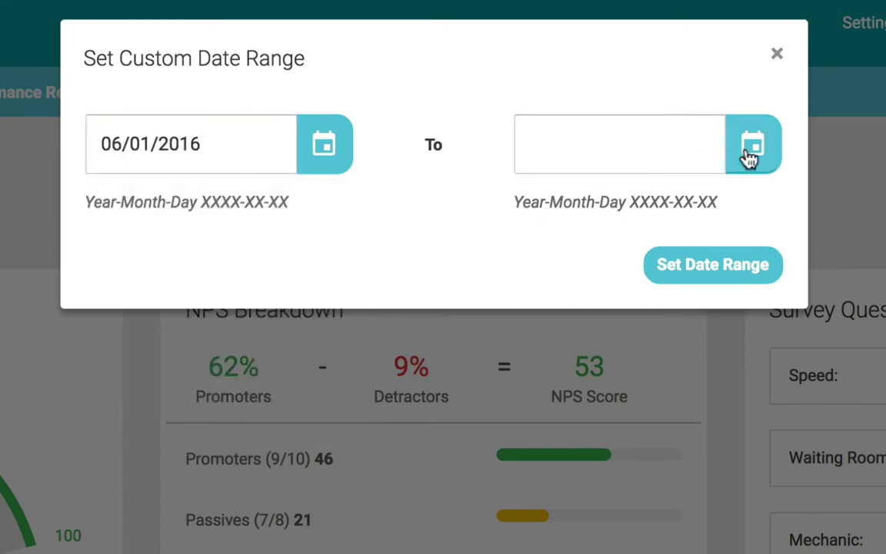
click(750, 150)
triple_click(536, 197)
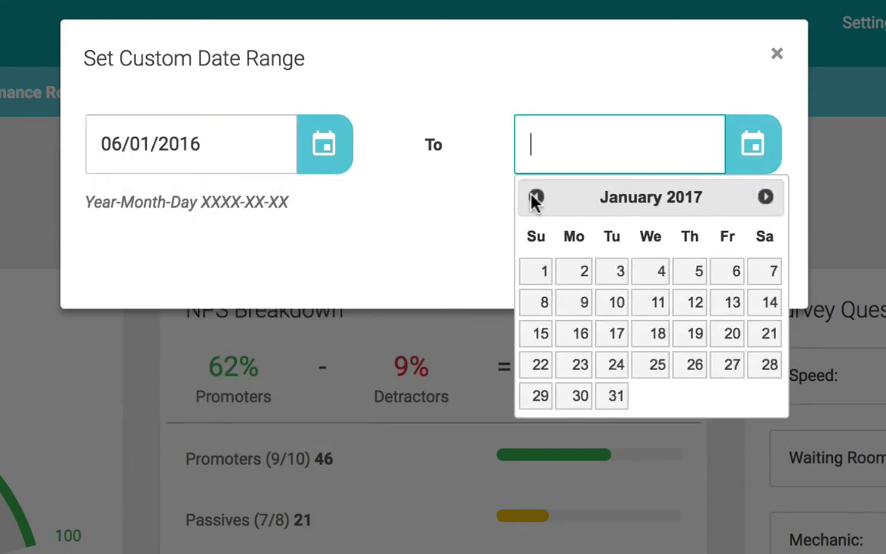
double_click(535, 196)
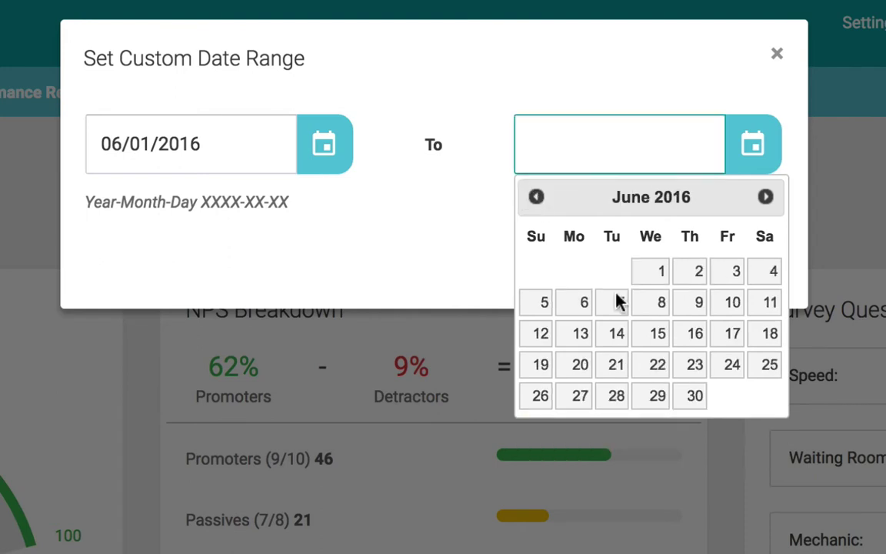
click(704, 394)
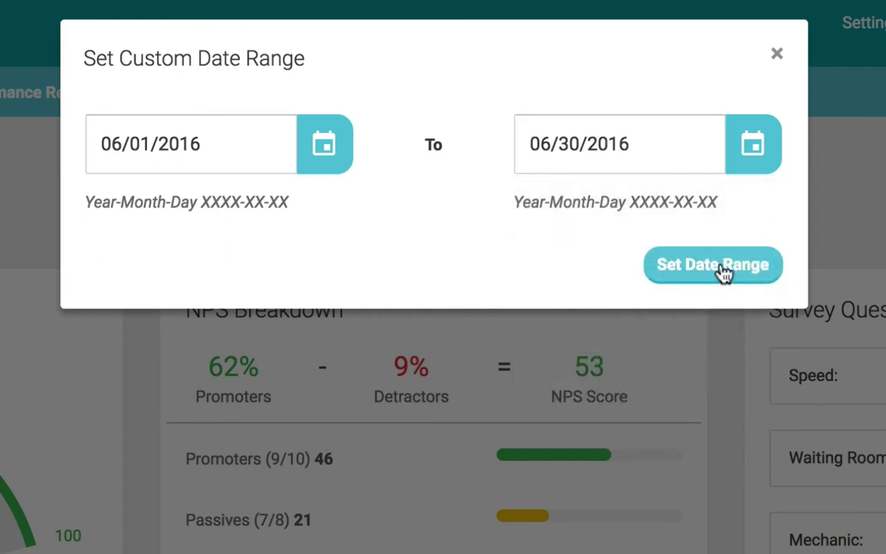
- Apply the June 2016 date range and save the report as a PDF
click(715, 266)
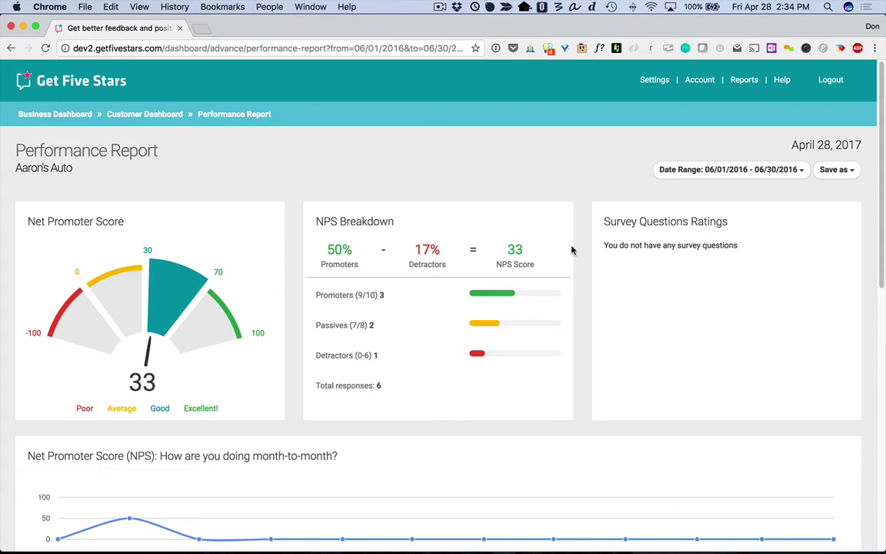
click(851, 171)
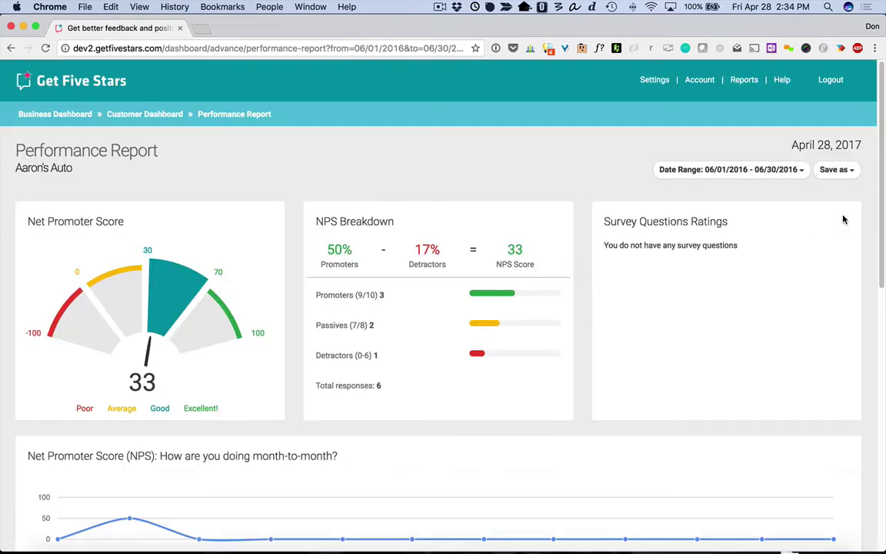
- Scroll through the one-page June 2016 PDF in Preview and enlarge its window
scroll(527, 313, down, 1)
scroll(431, 219, down, 2)
scroll(324, 231, down, 5)
scroll(324, 231, down, 2)
scroll(385, 346, up, 10)
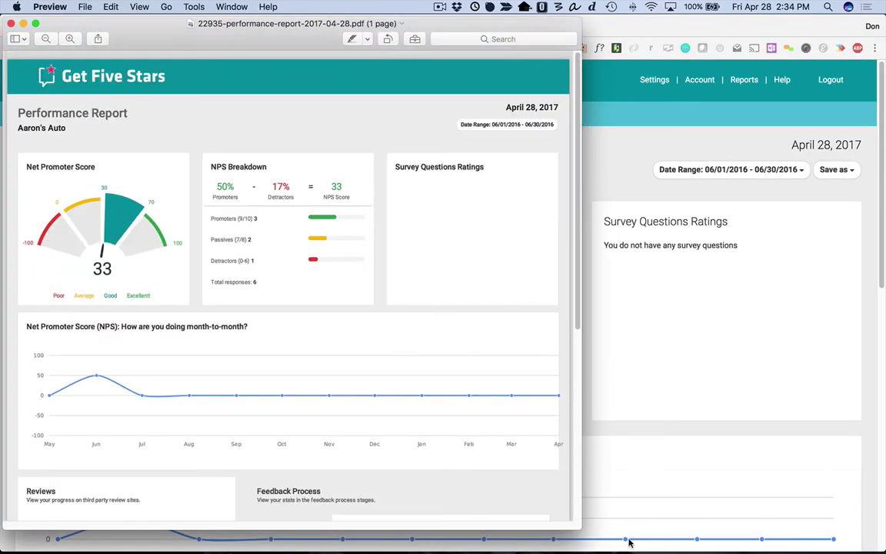
drag(578, 523, 769, 551)
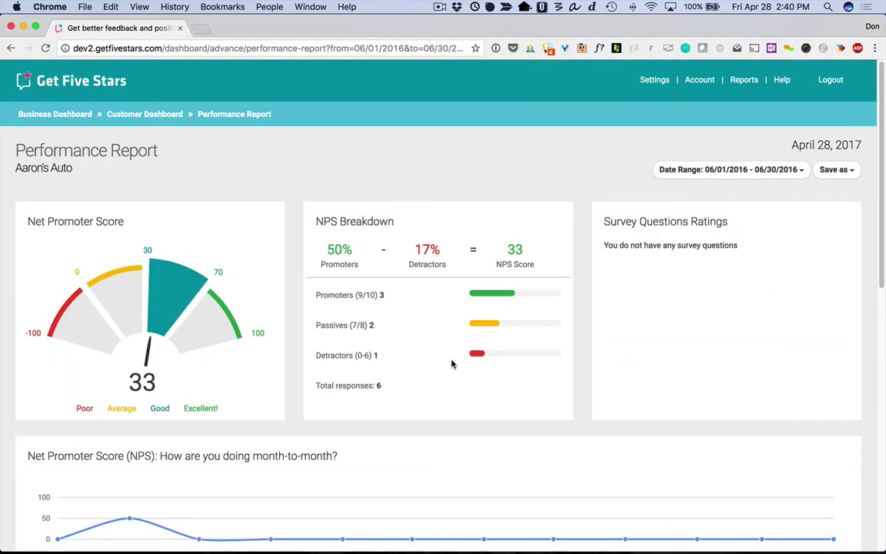